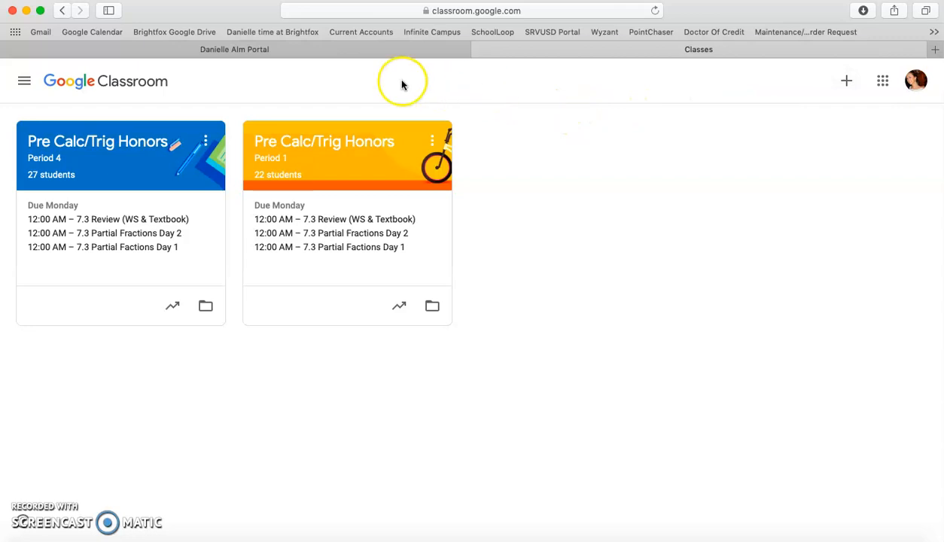
# Switch to the School Loop portal and open the Google Classroom assignment syncing setup.
pyautogui.click(360, 50)
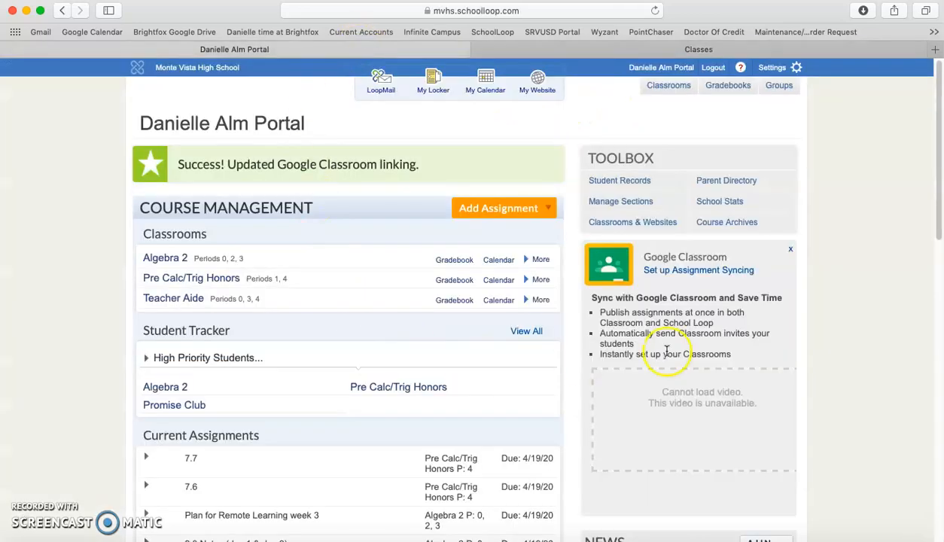
pyautogui.click(697, 273)
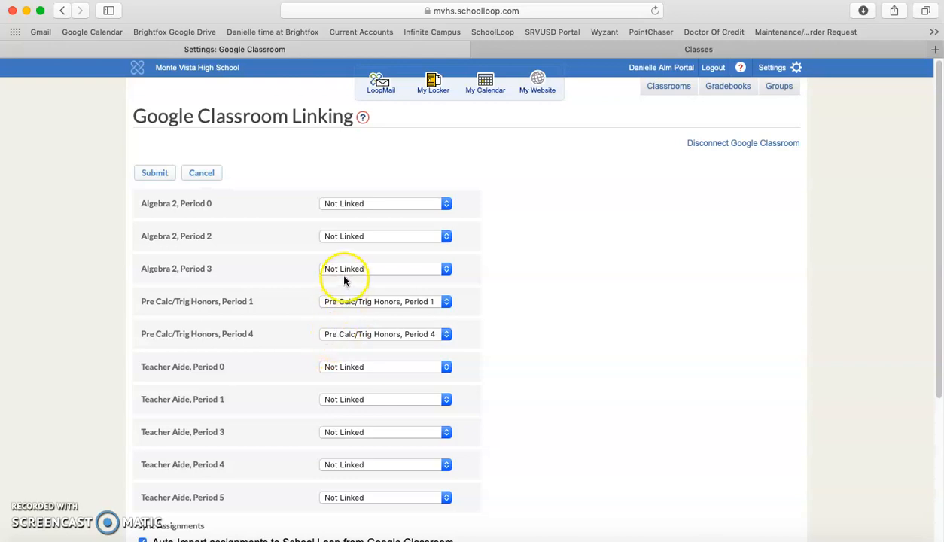
pyautogui.click(337, 205)
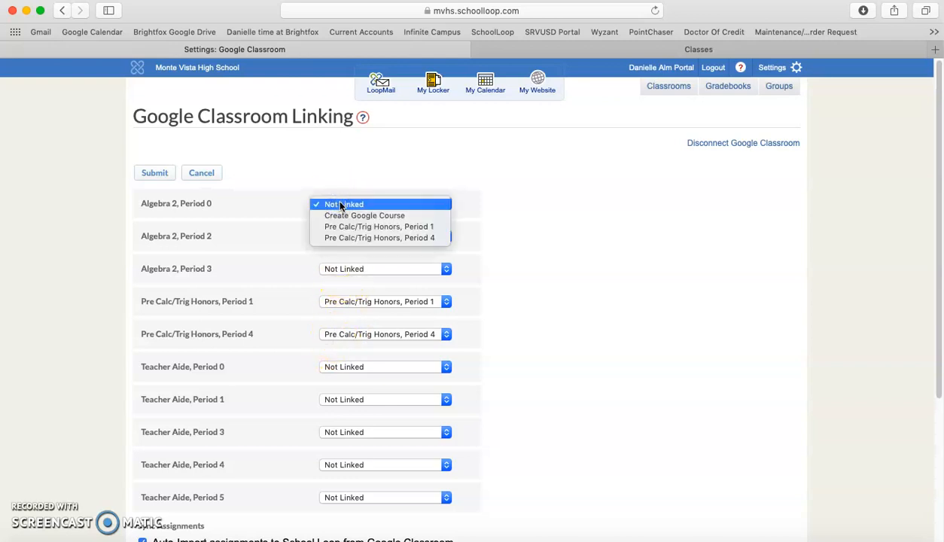
pyautogui.click(346, 217)
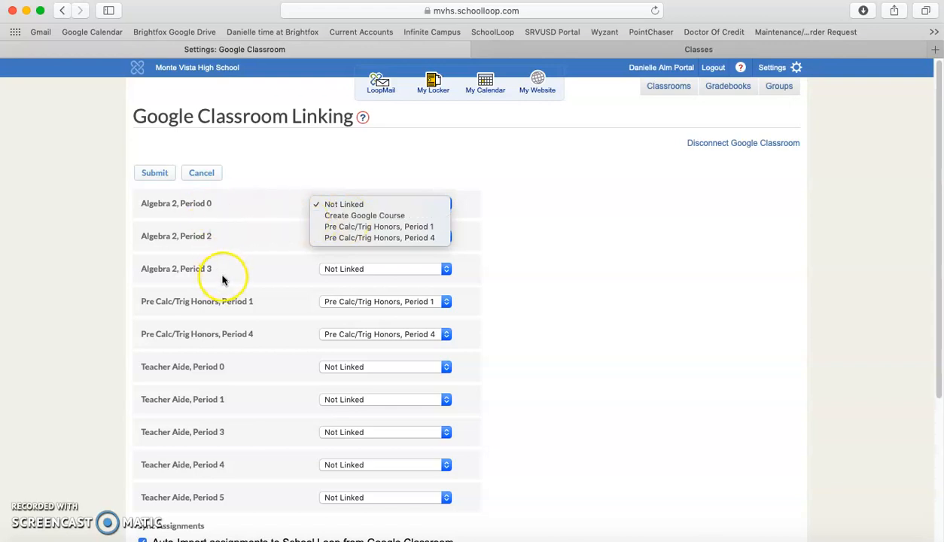
pyautogui.click(265, 178)
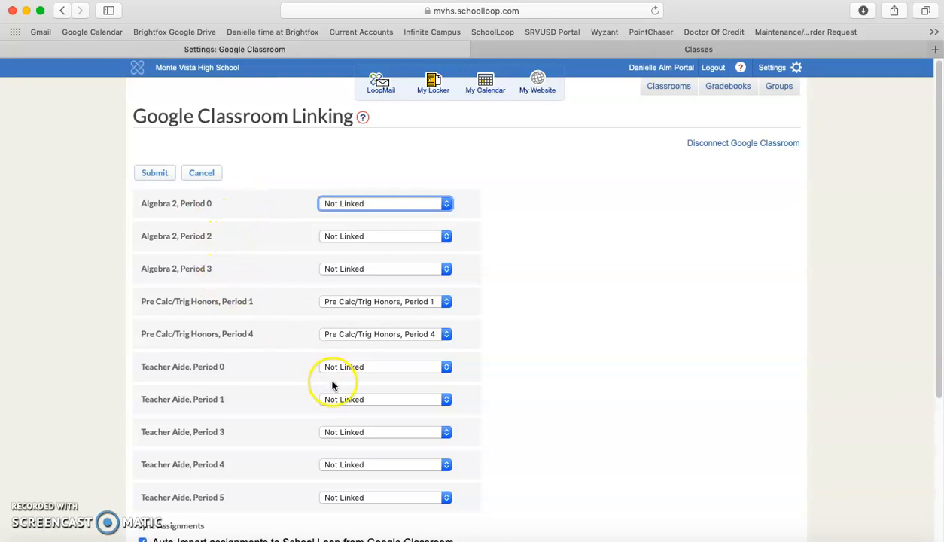
# Set the Teacher Aide, Period 4 class to Create Google Course.
pyautogui.click(377, 464)
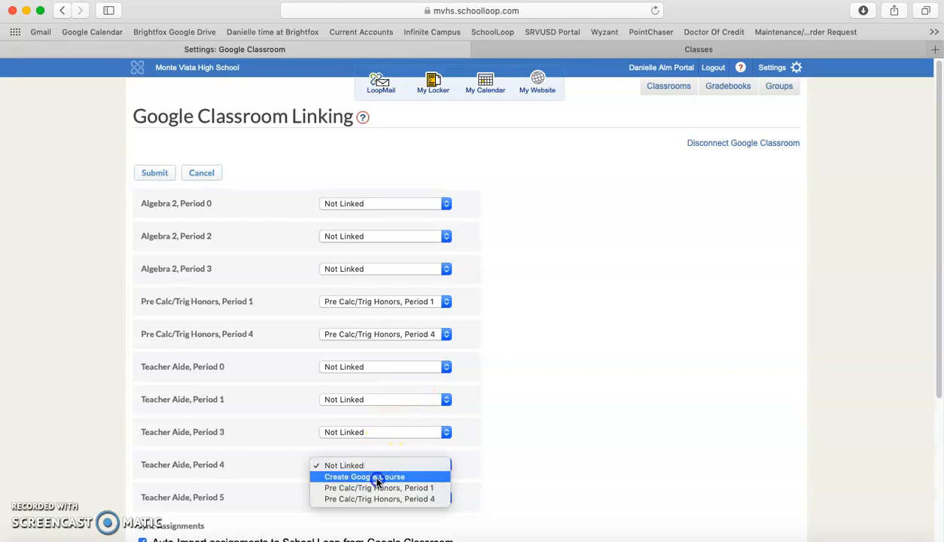
pyautogui.click(378, 477)
# Enable inviting students to join the Google classes and submit the linking settings.
pyautogui.scroll(-5, 377, 481)
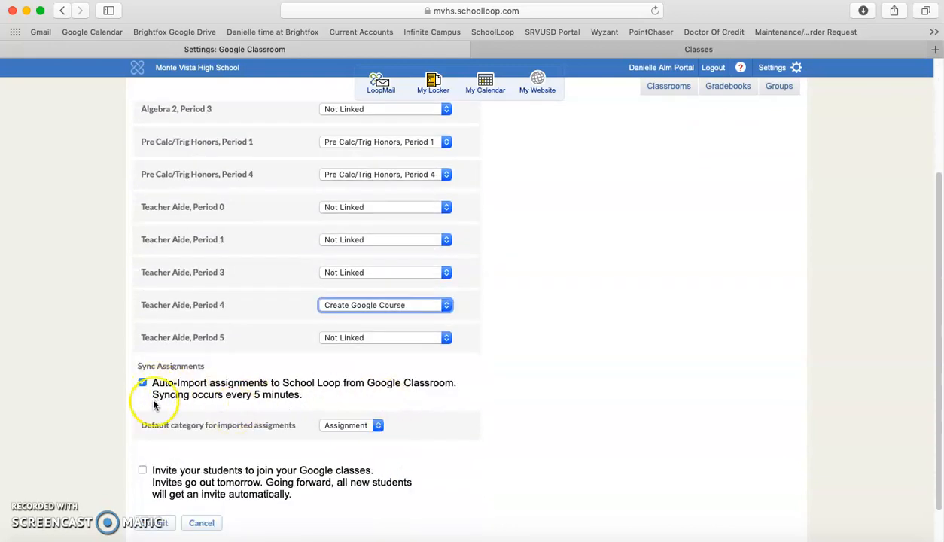
pyautogui.click(143, 470)
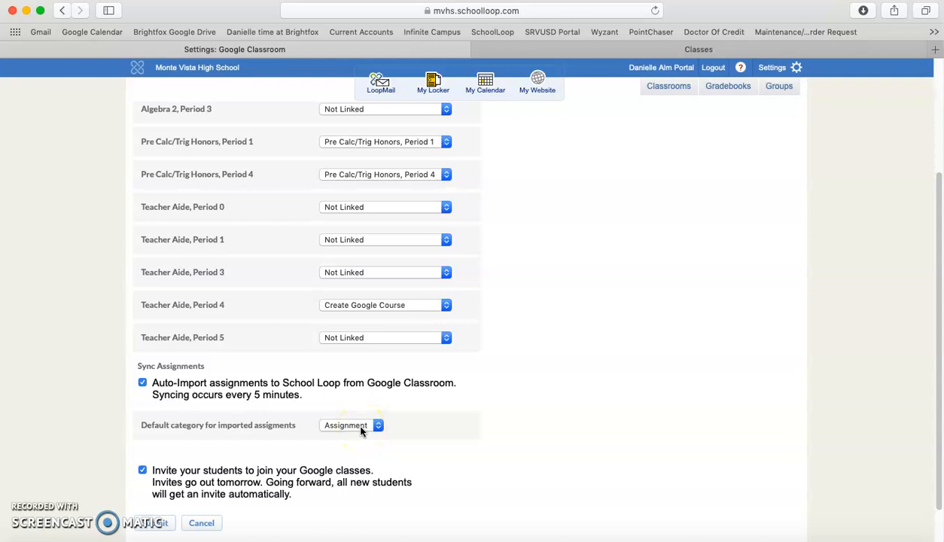
pyautogui.scroll(3, 361, 429)
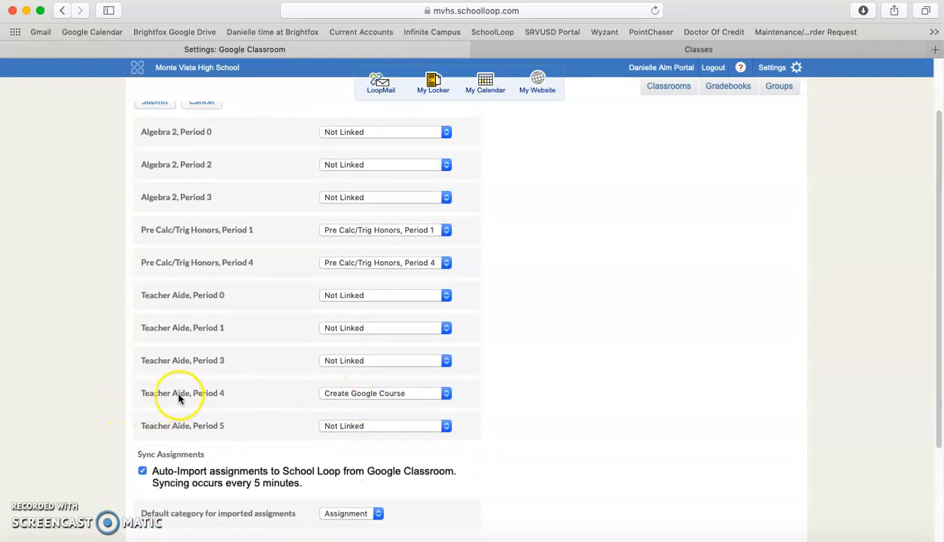
pyautogui.scroll(-4, 276, 411)
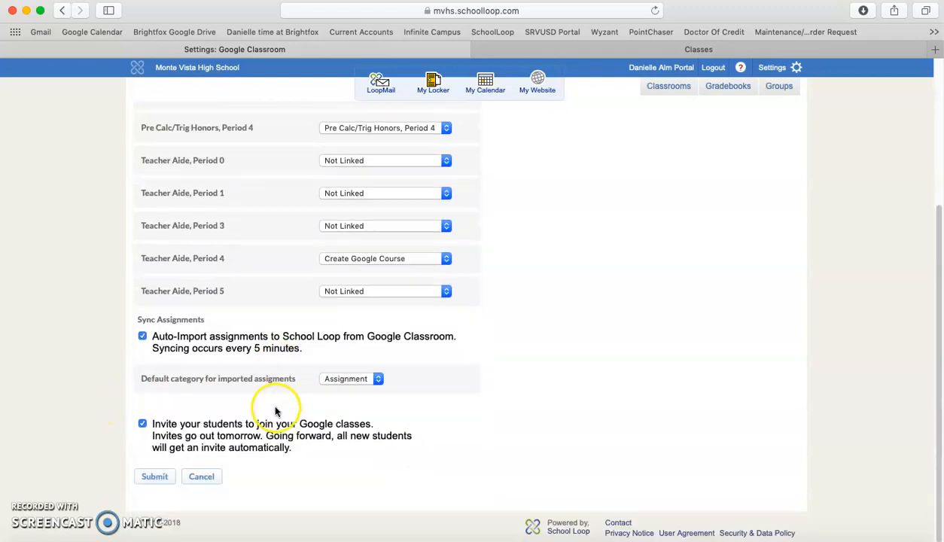
pyautogui.click(155, 477)
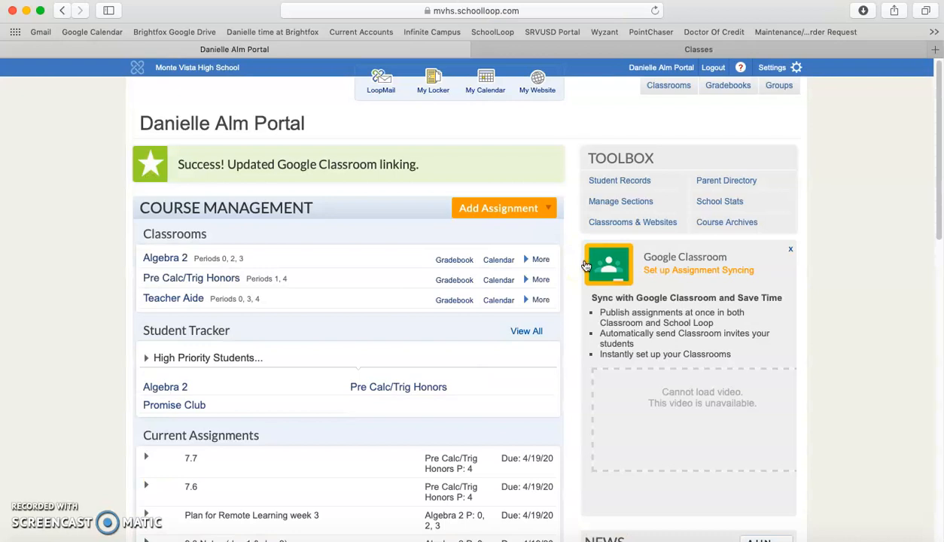
# Switch to Google Classroom, reload the class list and accept the invitation to teach Teacher Aide, Period 4.
pyautogui.click(594, 51)
pyautogui.click(654, 11)
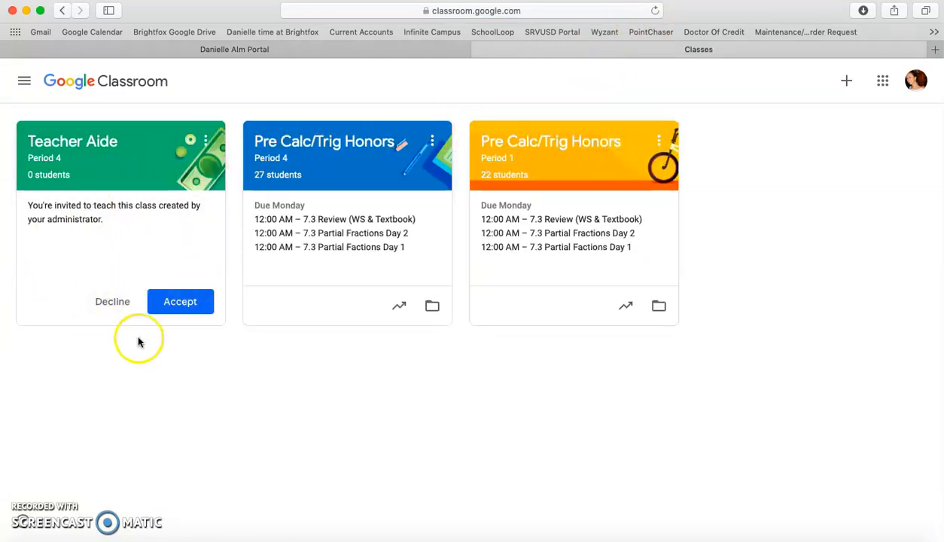
pyautogui.click(197, 306)
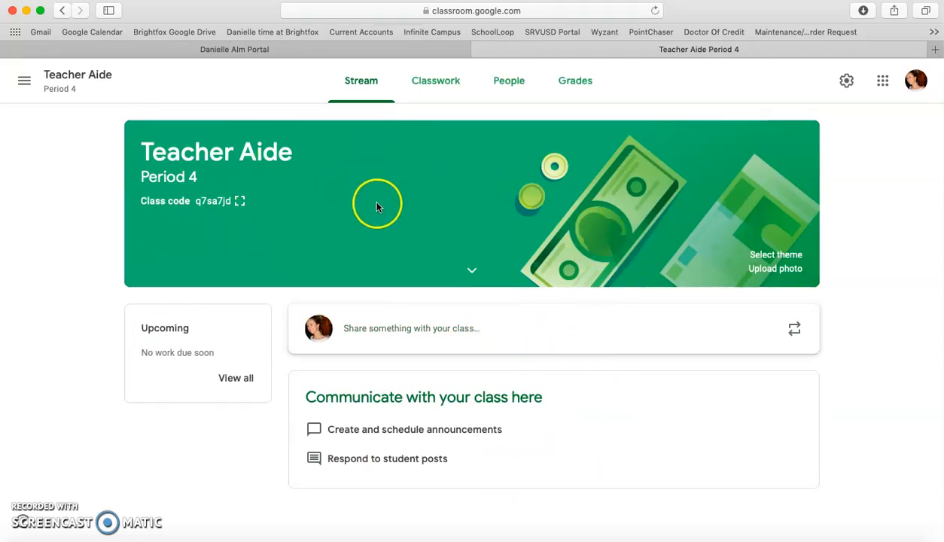
# Review the classwork of Teacher Aide Period 4, then the classwork and stream of Pre Calc/Trig Honors Period 4.
pyautogui.click(437, 81)
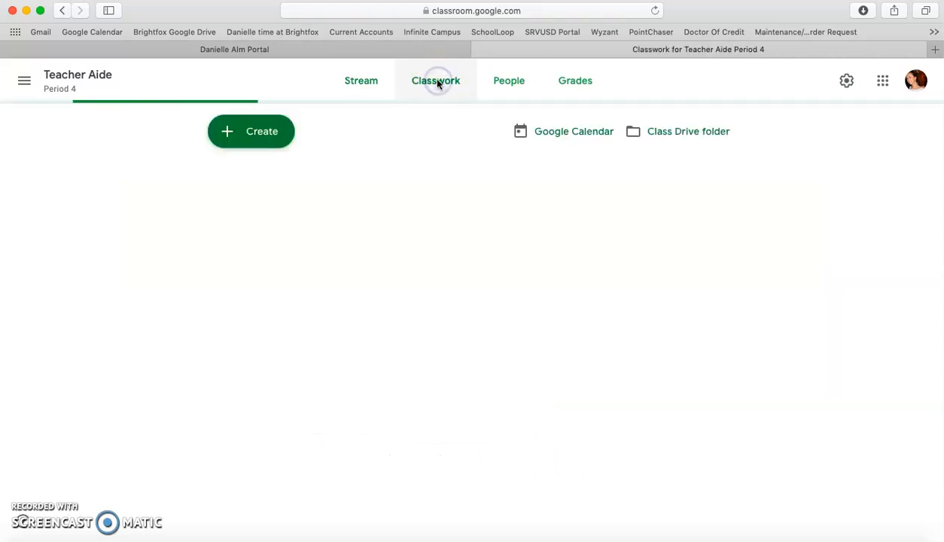
pyautogui.click(24, 80)
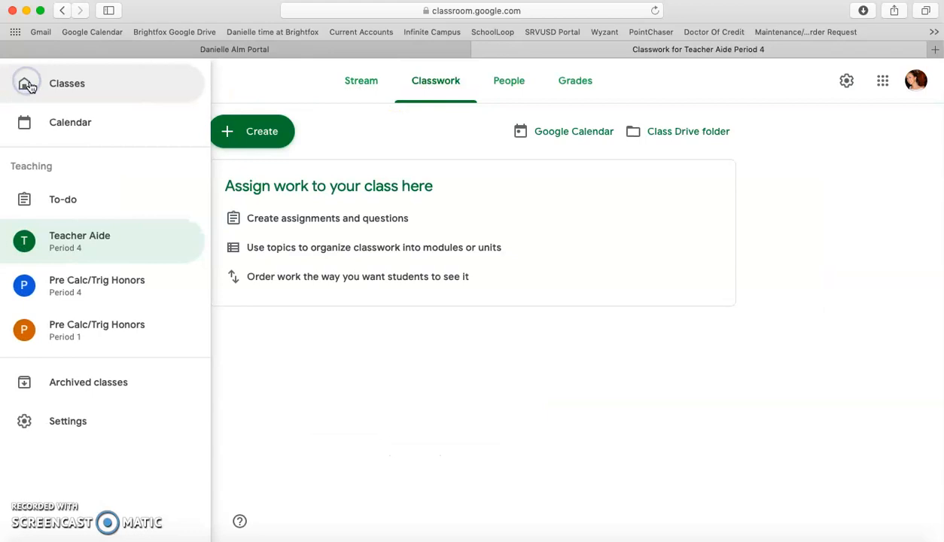
pyautogui.click(90, 296)
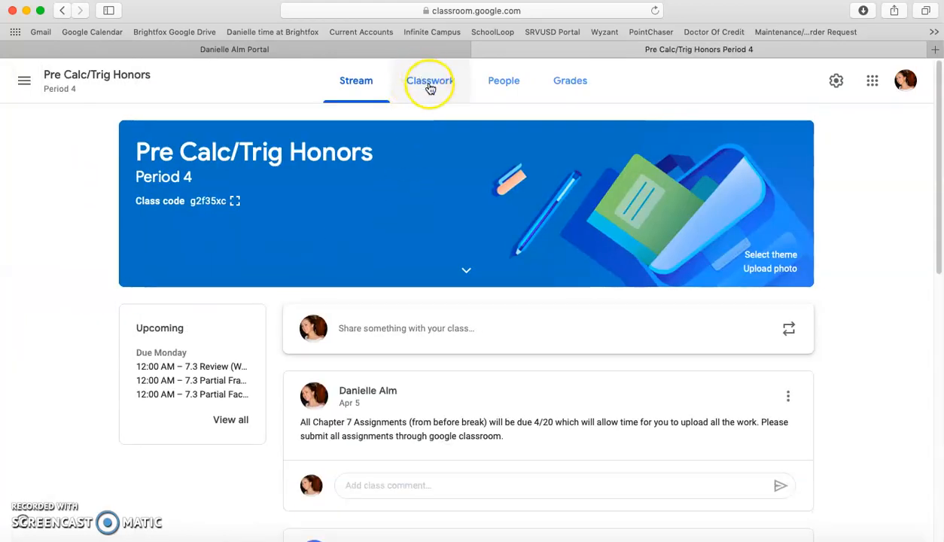
pyautogui.click(430, 87)
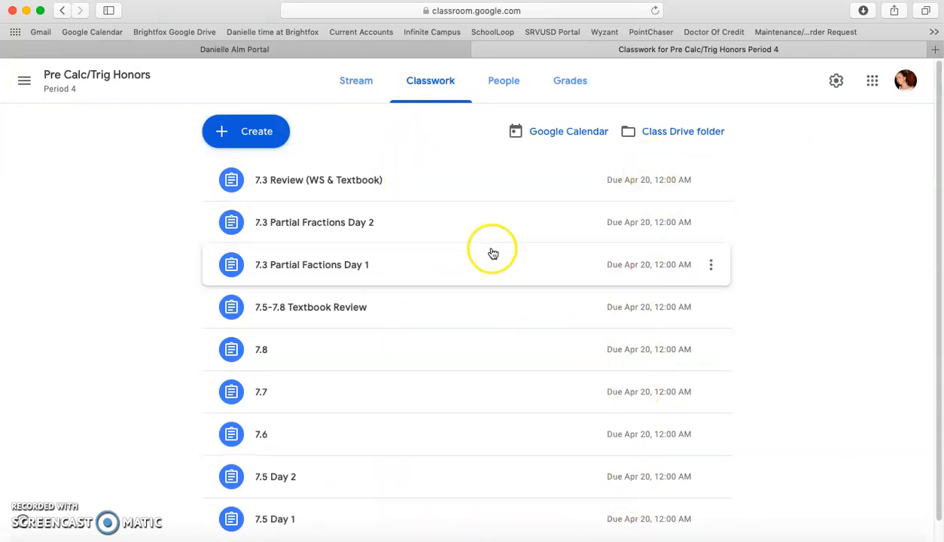
pyautogui.click(360, 84)
pyautogui.scroll(-5, 443, 295)
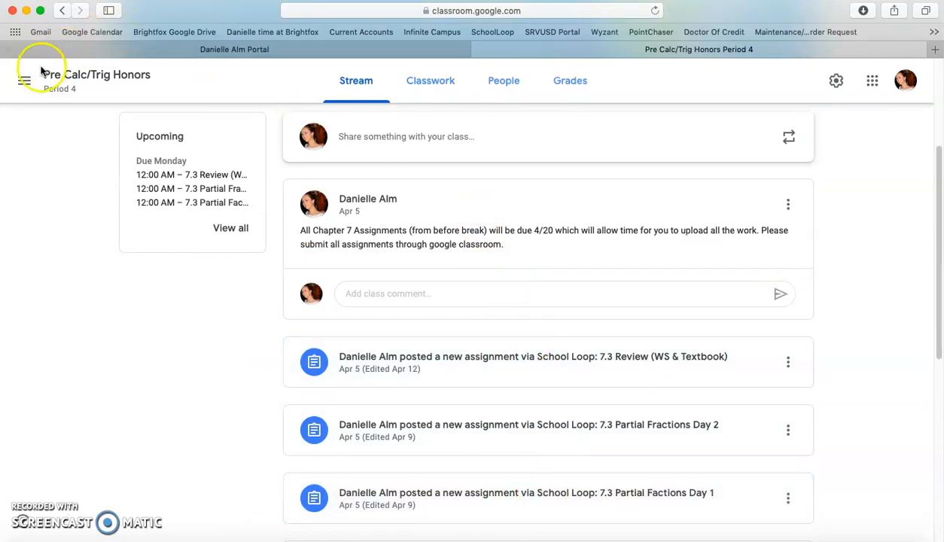
# Return to School Loop's assignment syncing setup and disconnect Google Classroom.
pyautogui.click(68, 52)
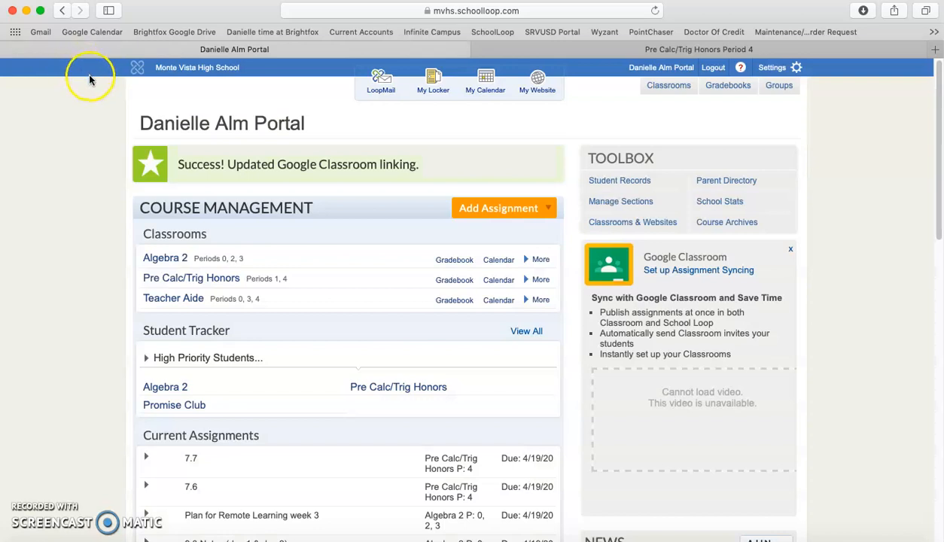
pyautogui.click(696, 278)
pyautogui.click(729, 163)
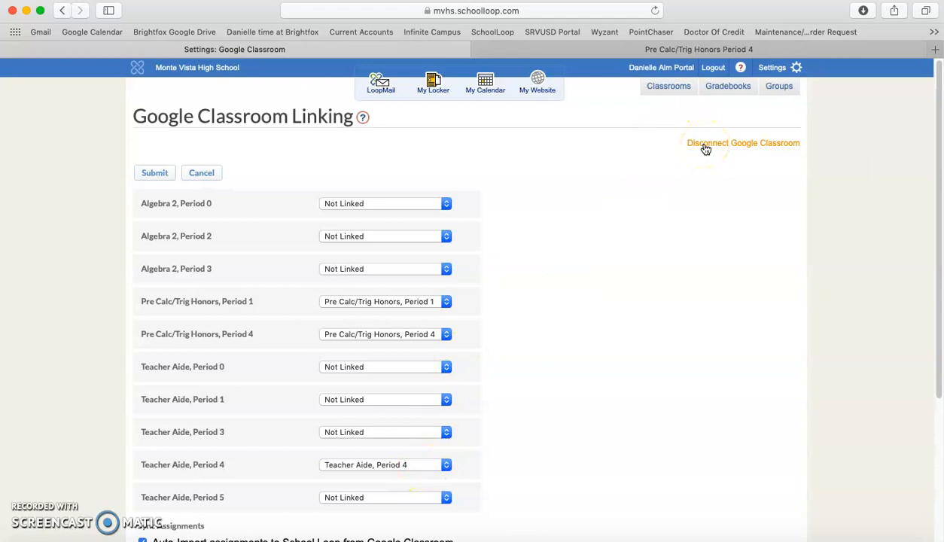
pyautogui.click(418, 301)
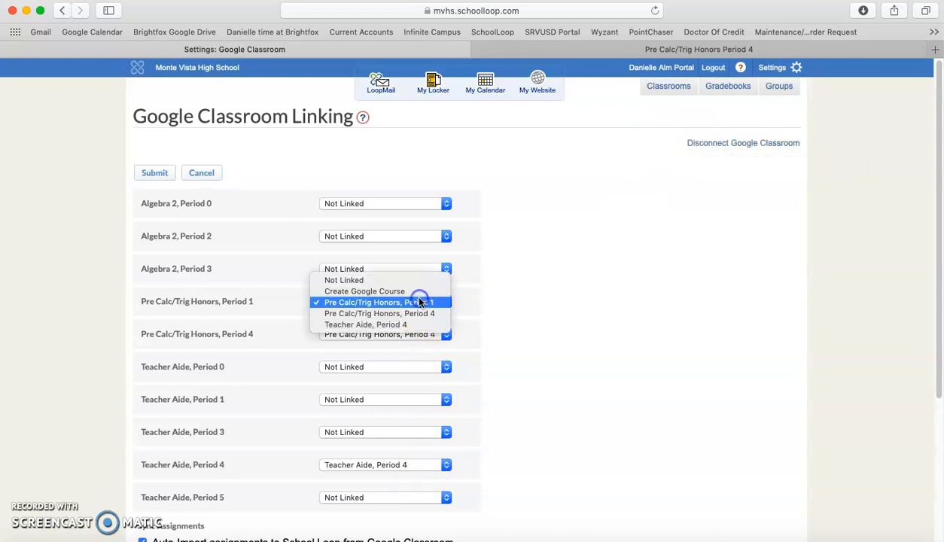
pyautogui.click(500, 297)
pyautogui.click(724, 145)
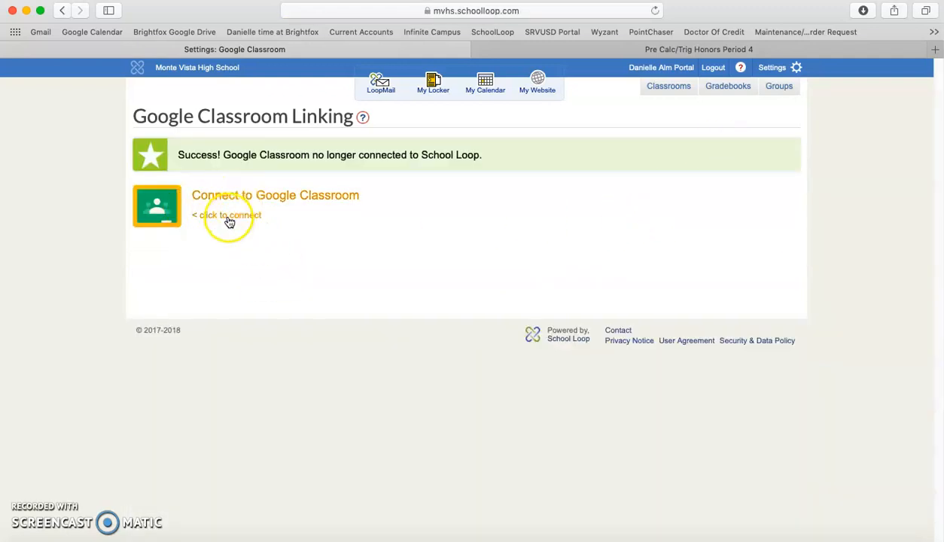
# Reconnect School Loop to Google Classroom with the teacher's school Google account and allow the requested access.
pyautogui.click(228, 219)
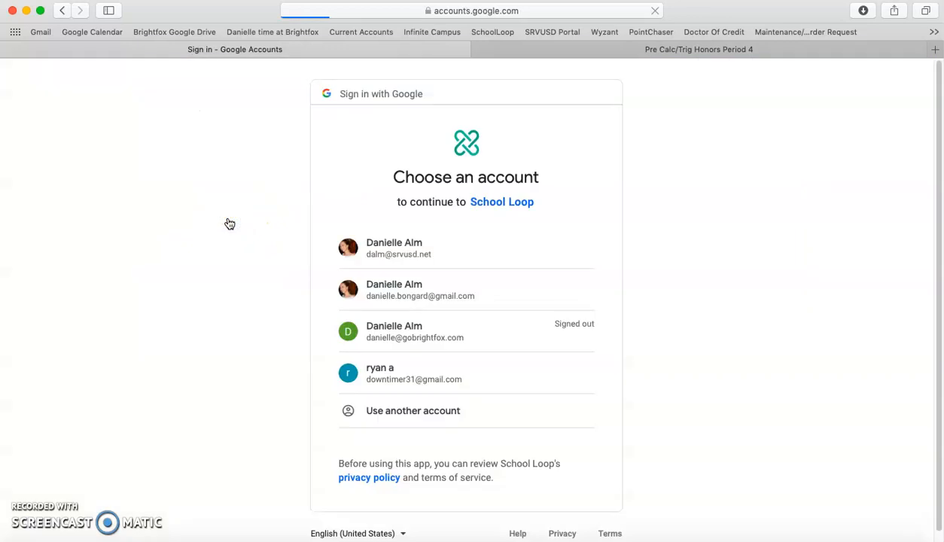
pyautogui.click(432, 247)
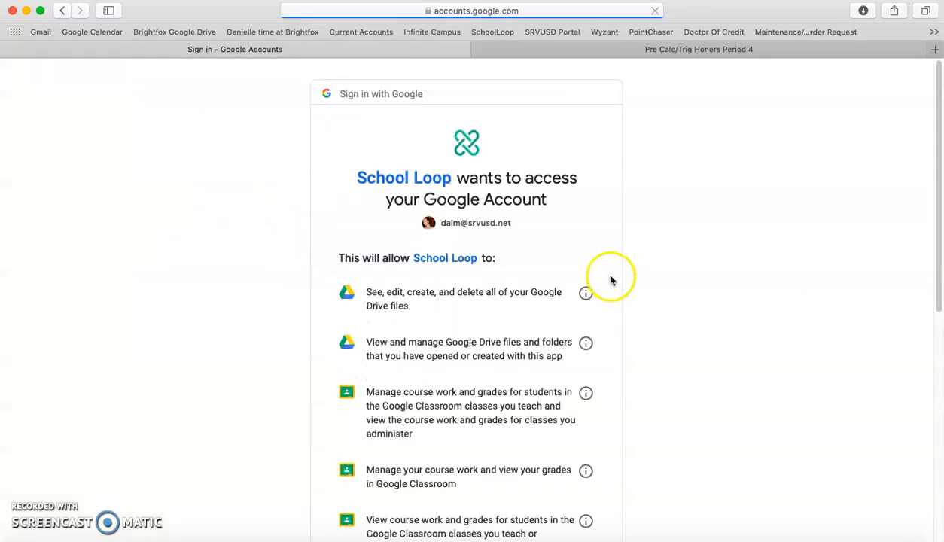
pyautogui.scroll(-10, 608, 276)
pyautogui.click(572, 449)
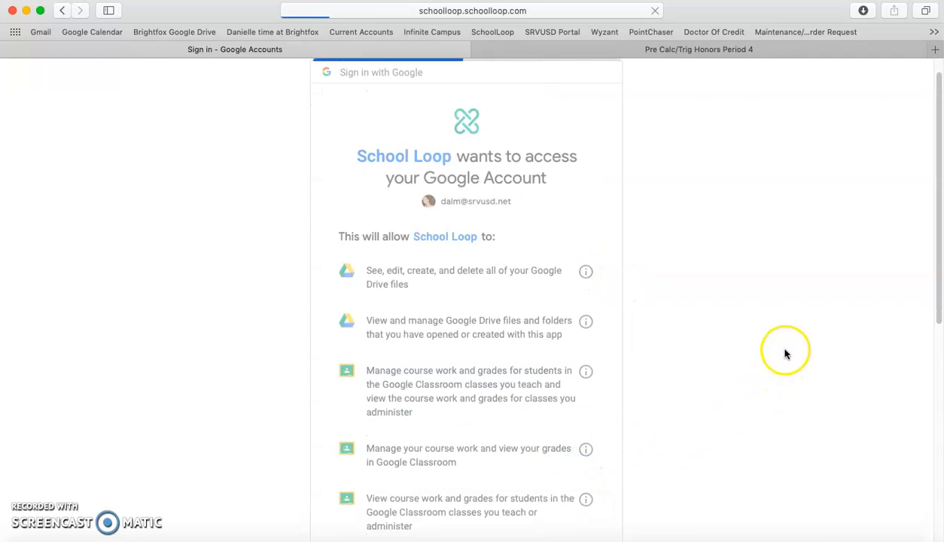
# Link Pre Calc/Trig Honors Period 1 and Period 4 to the Google Classroom courses of the same names.
pyautogui.scroll(-2, 760, 326)
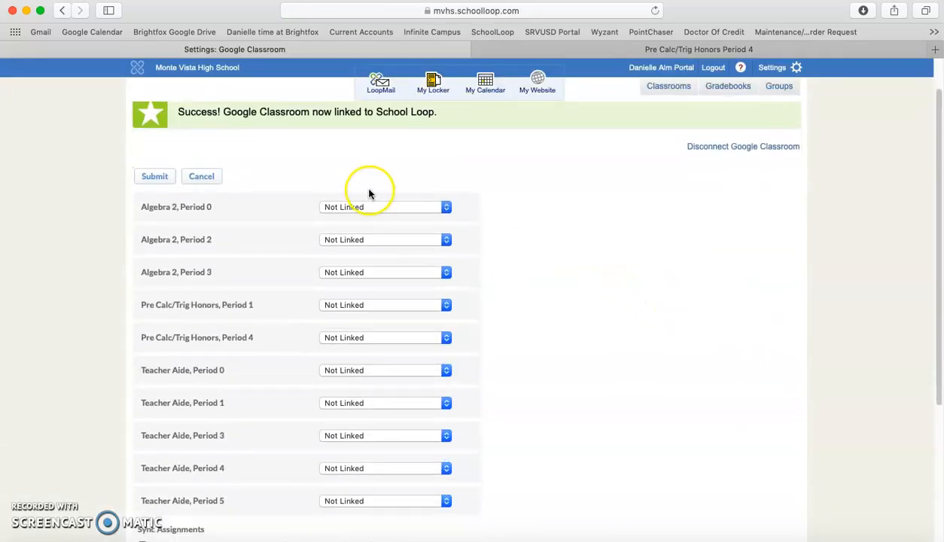
pyautogui.click(353, 306)
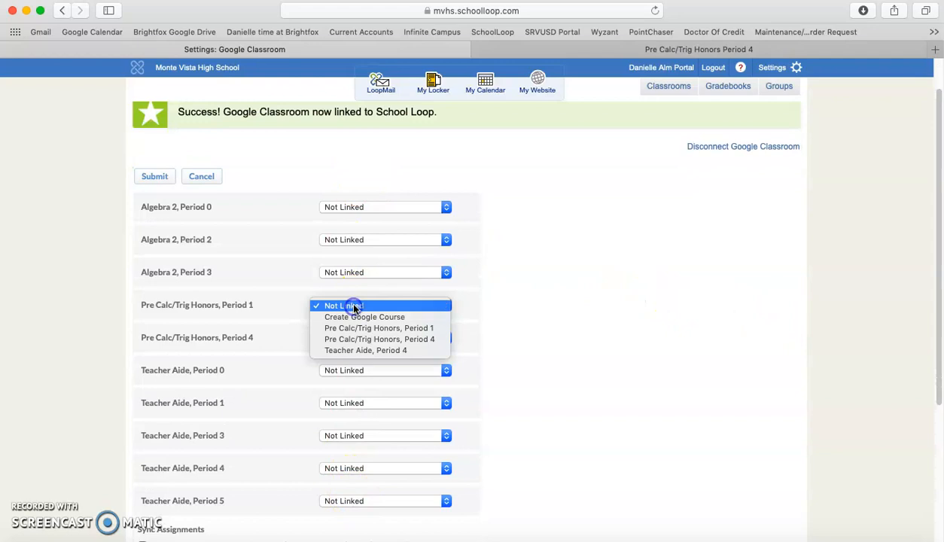
pyautogui.click(353, 328)
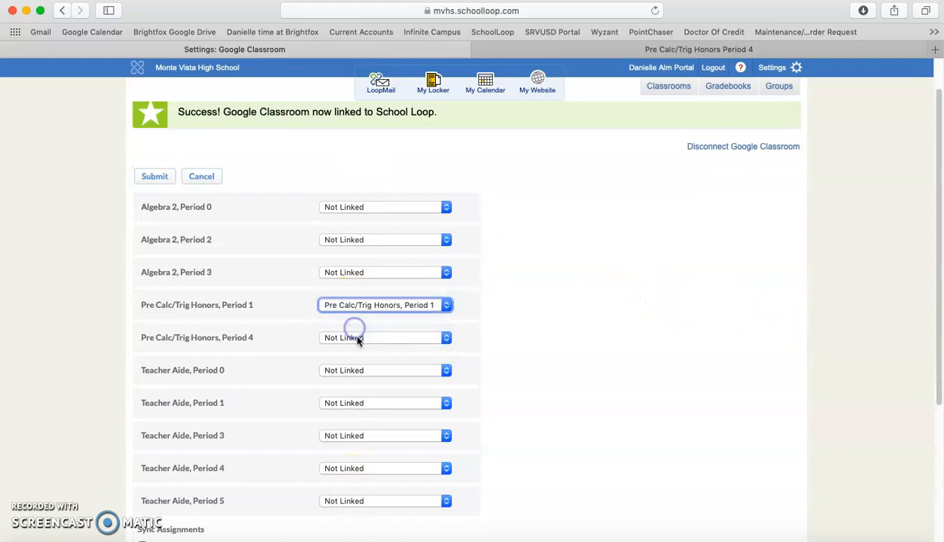
pyautogui.click(357, 339)
pyautogui.click(367, 371)
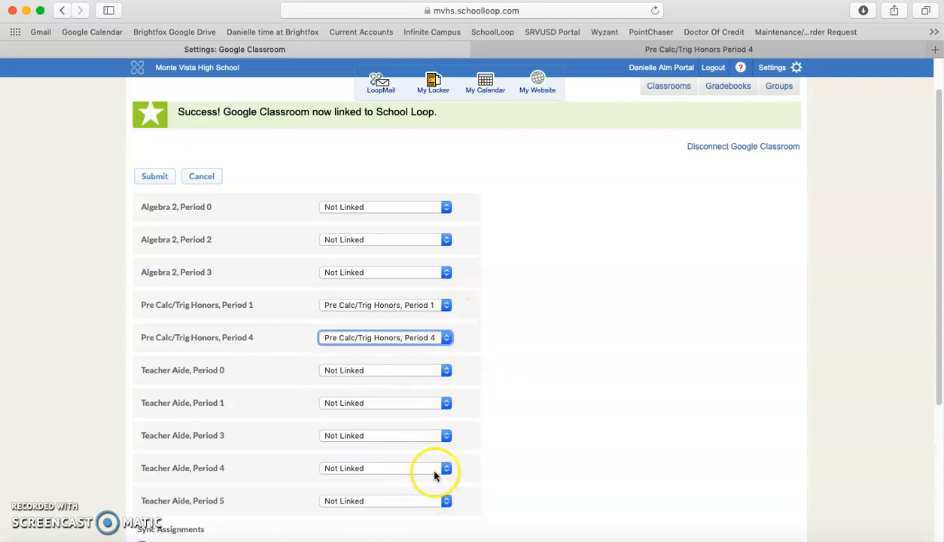
# Turn off inviting students to join the Google classes and submit the linking settings.
pyautogui.scroll(-5, 693, 227)
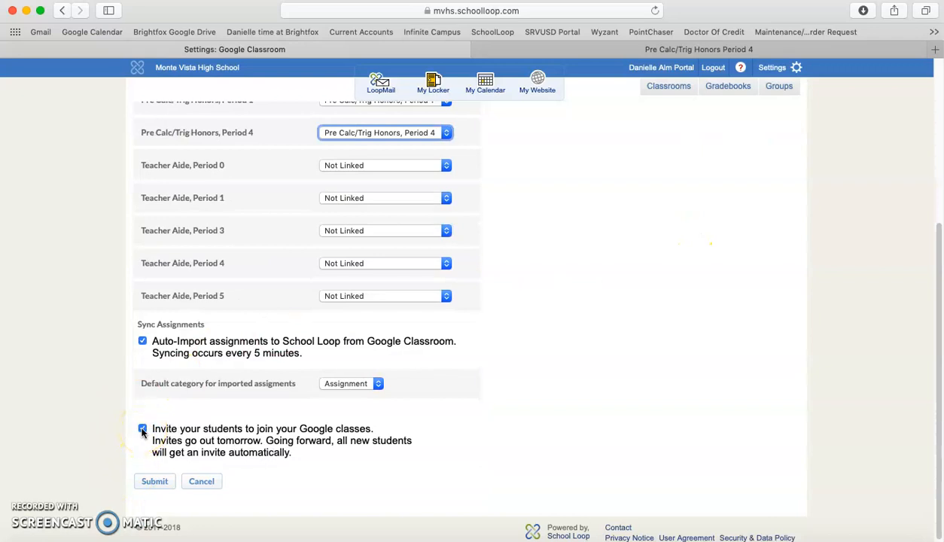
pyautogui.click(142, 429)
pyautogui.click(153, 486)
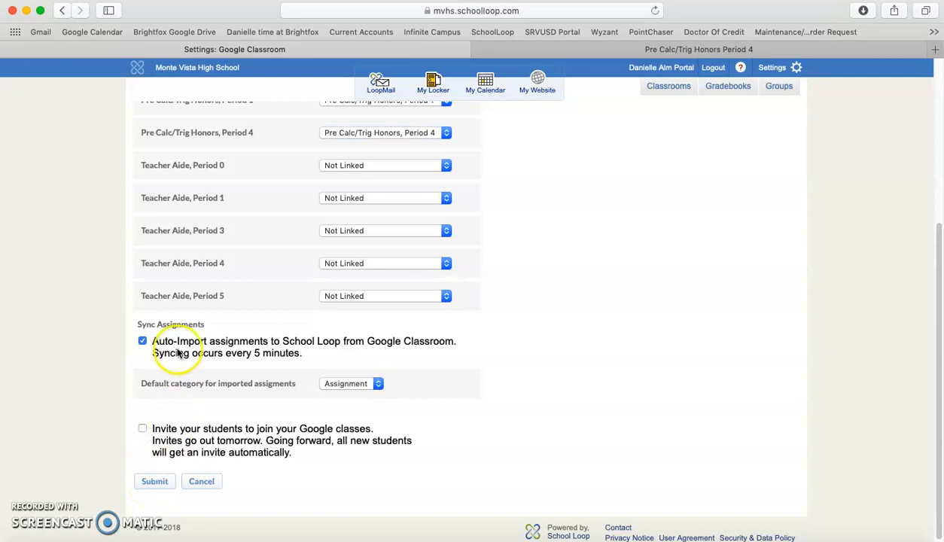
pyautogui.click(153, 482)
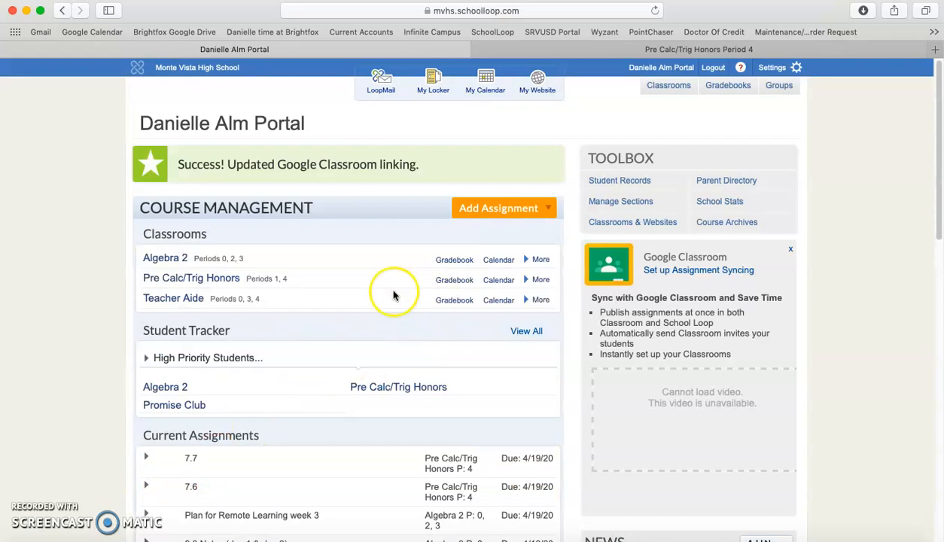
# Open the scoresheet for the Period 4 assignment 7.3 Review (WS & Textbook) from the Pre Calc/Trig Honors gradebook.
pyautogui.click(466, 283)
pyautogui.click(477, 221)
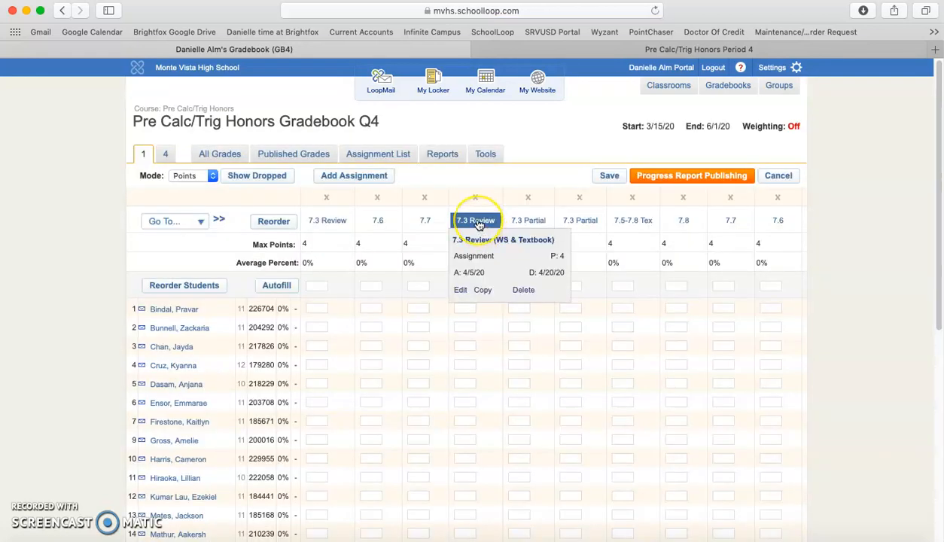
pyautogui.click(477, 221)
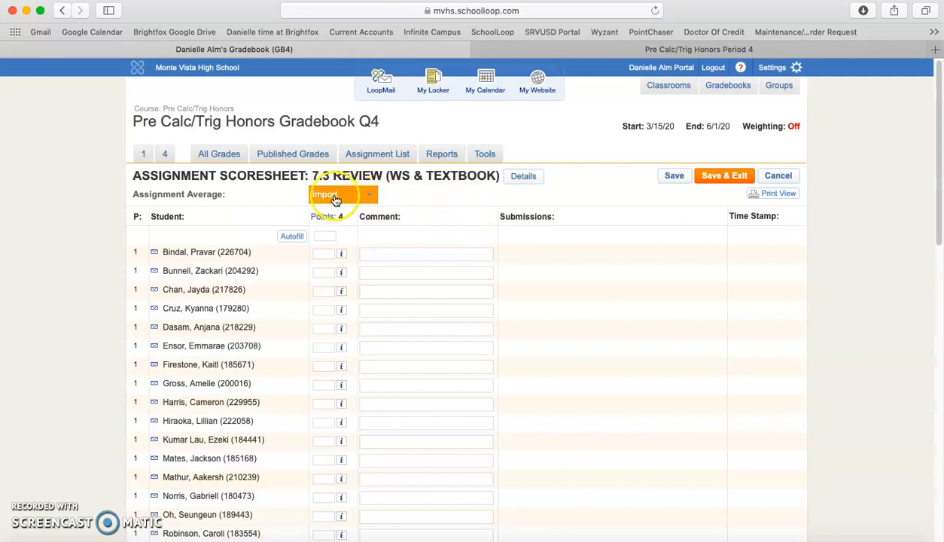
# Import the 7.3 Review scores from Google and check the points filled in for the Period 1 and Period 4 students.
pyautogui.click(339, 197)
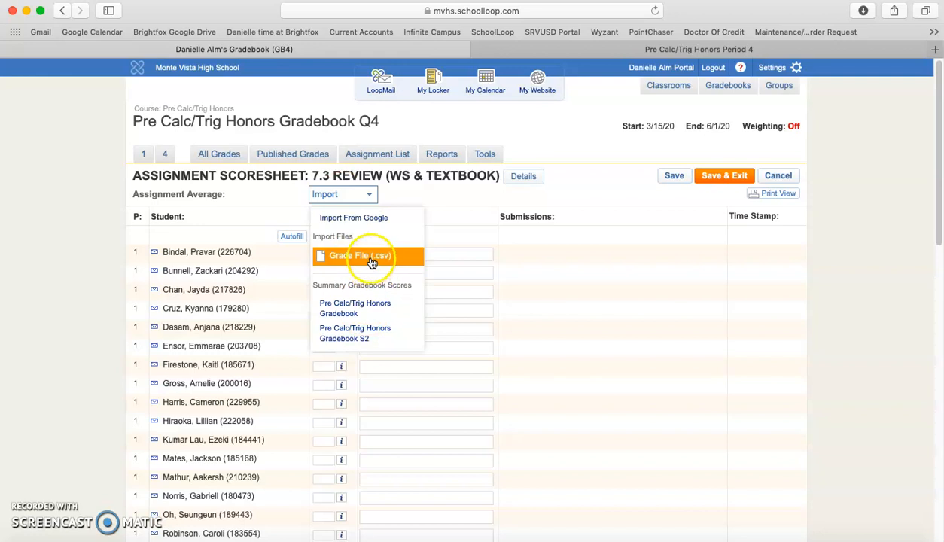
pyautogui.click(368, 222)
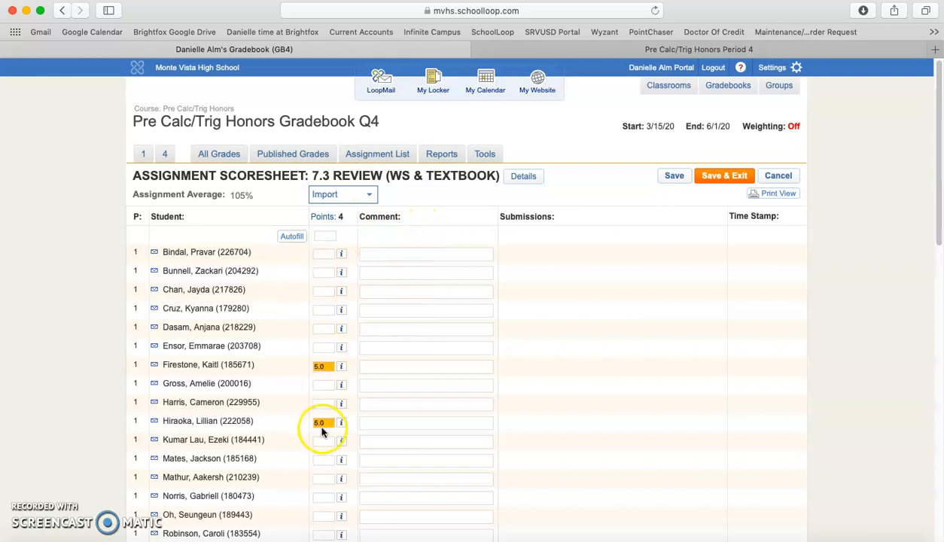
pyautogui.scroll(-1, 331, 429)
pyautogui.scroll(-15, 331, 429)
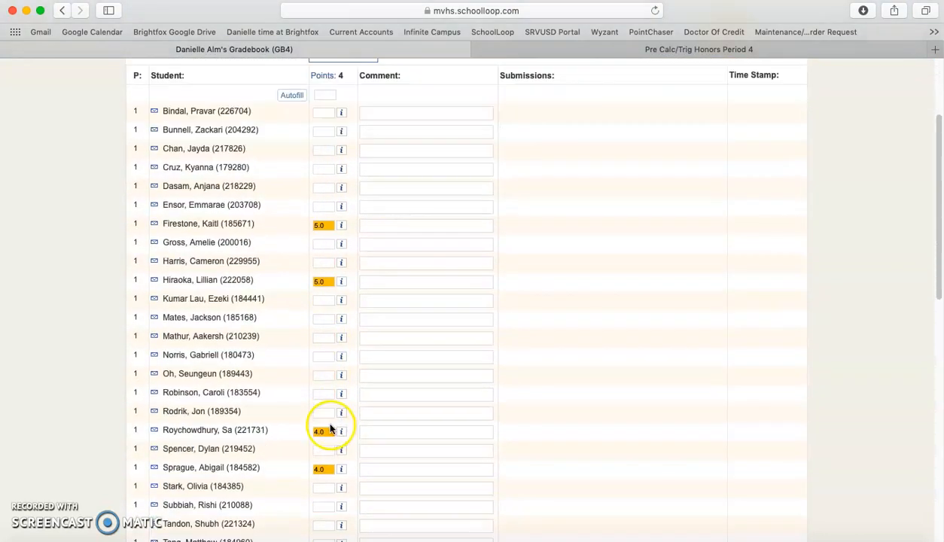
pyautogui.scroll(-4, 330, 426)
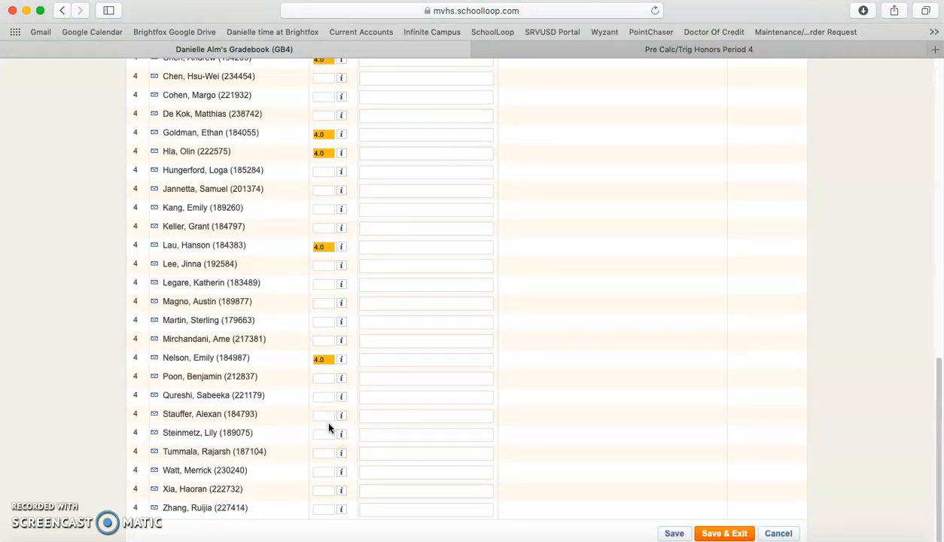
# Look over the imported points once more and cancel the scoresheet without saving.
pyautogui.click(729, 533)
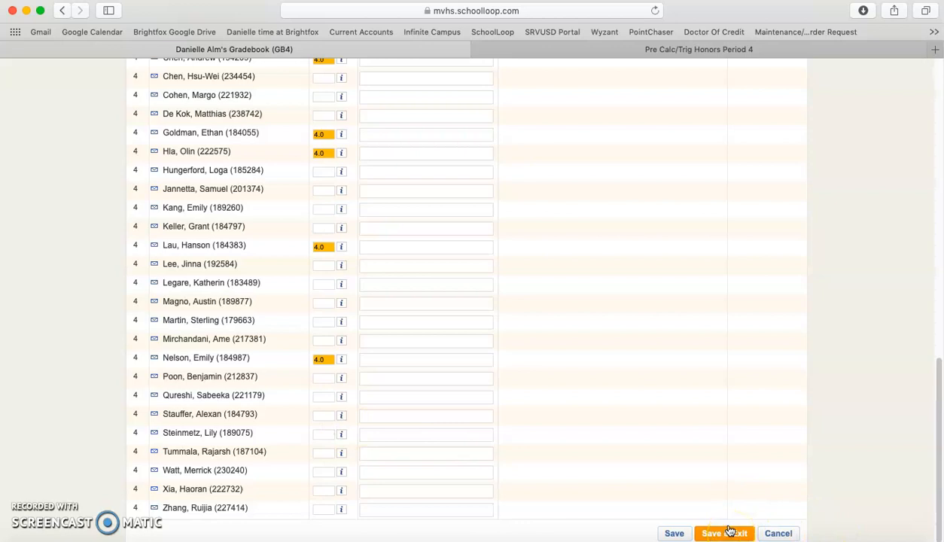
pyautogui.scroll(20, 729, 466)
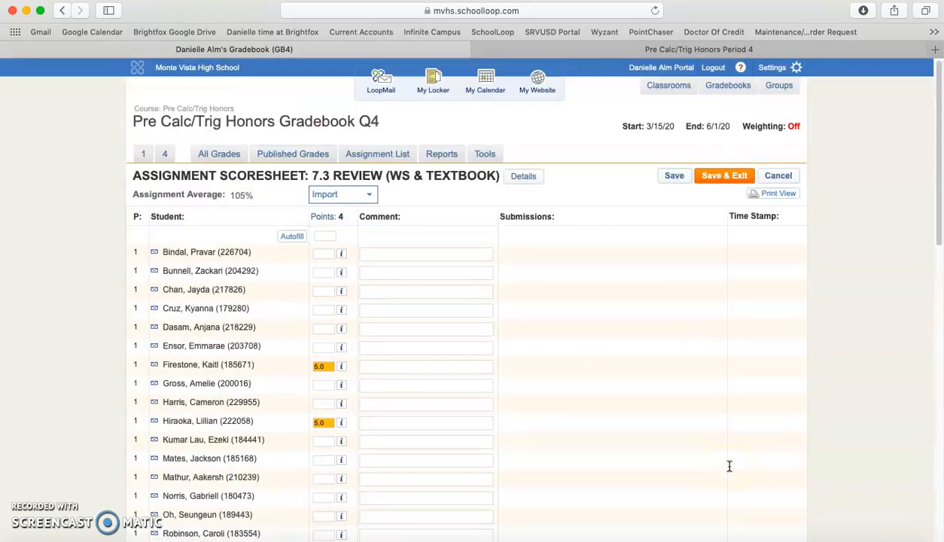
pyautogui.scroll(-16, 728, 465)
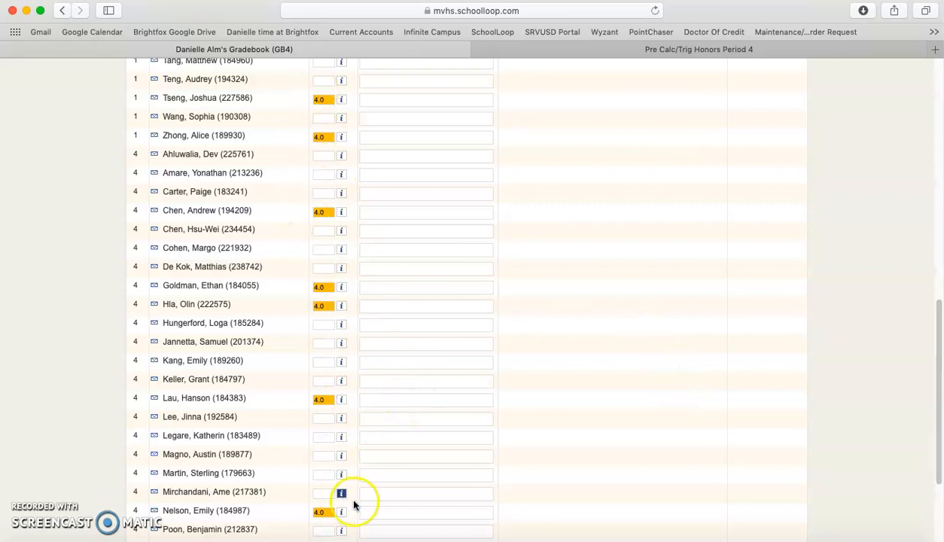
pyautogui.scroll(-5, 354, 505)
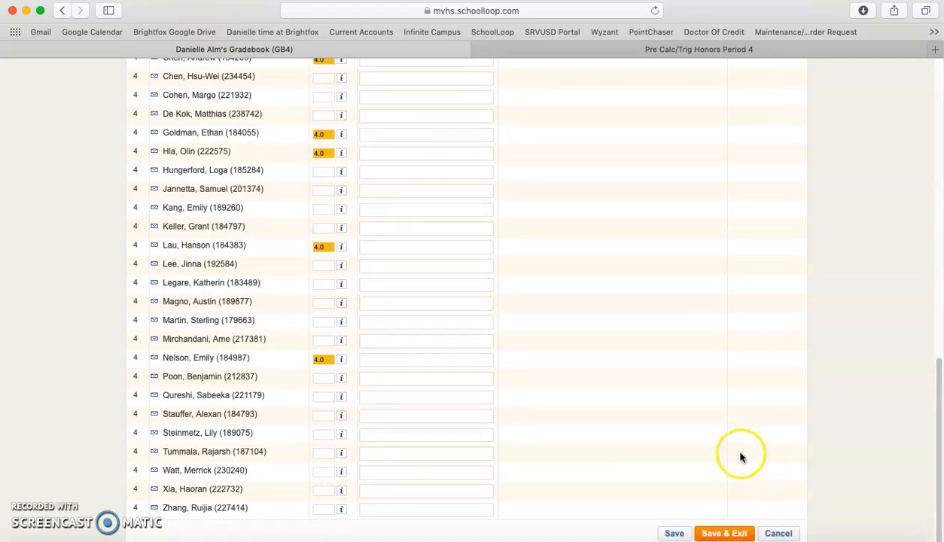
pyautogui.click(779, 534)
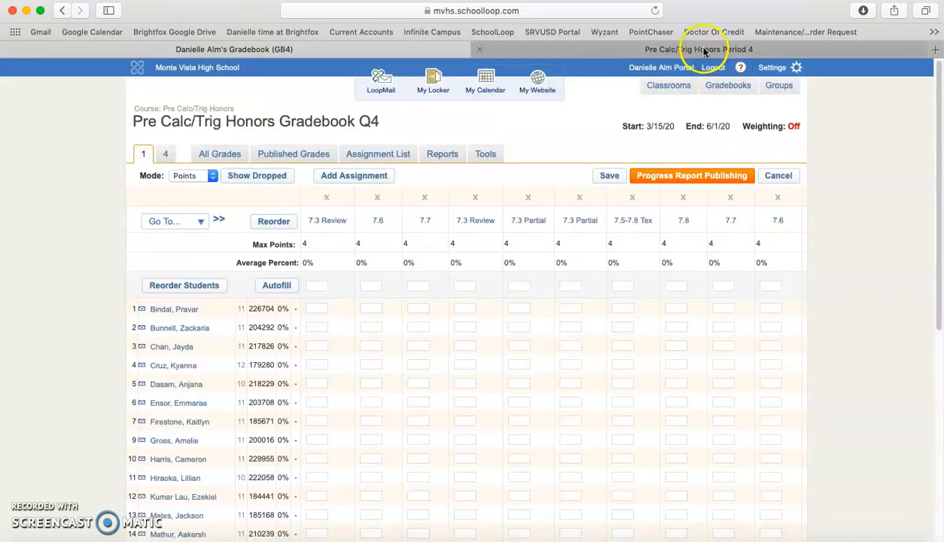
# Switch to the Period 4 Google Classroom and open the turned-in student work for 7.3 Review (WS & Textbook).
pyautogui.click(703, 51)
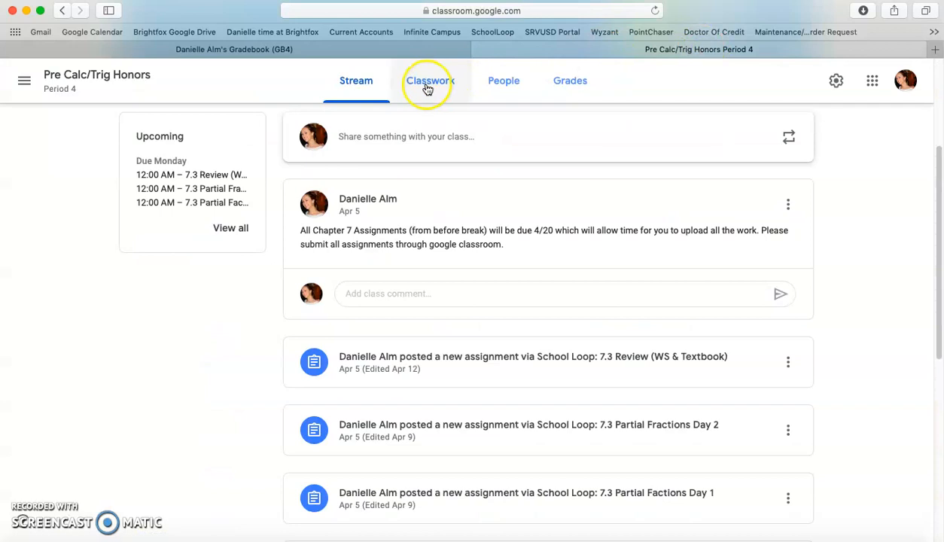
pyautogui.click(427, 88)
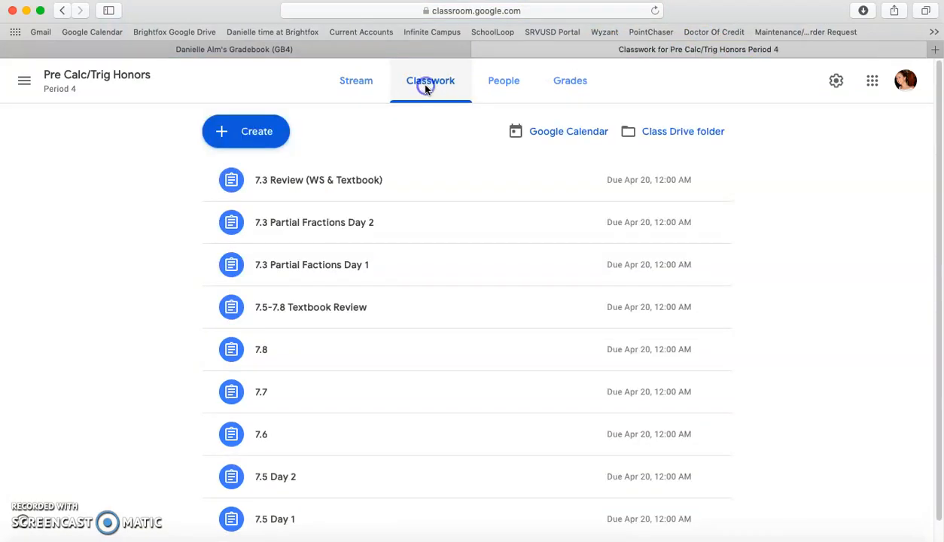
pyautogui.click(348, 182)
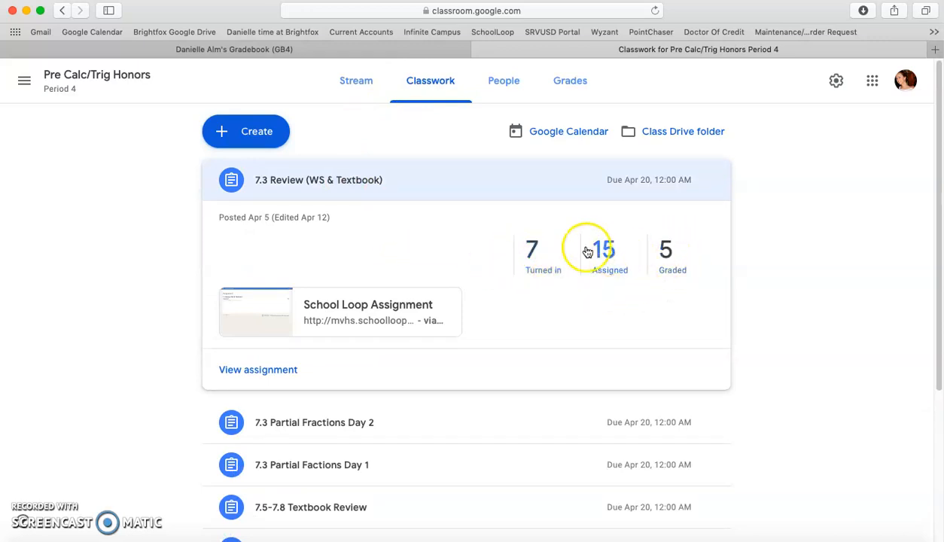
pyautogui.click(539, 254)
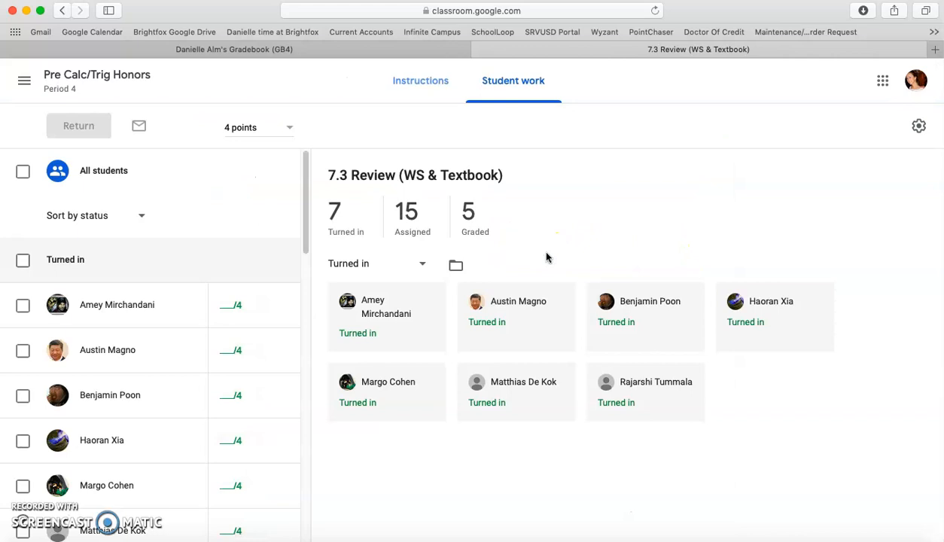
pyautogui.scroll(-2, 181, 256)
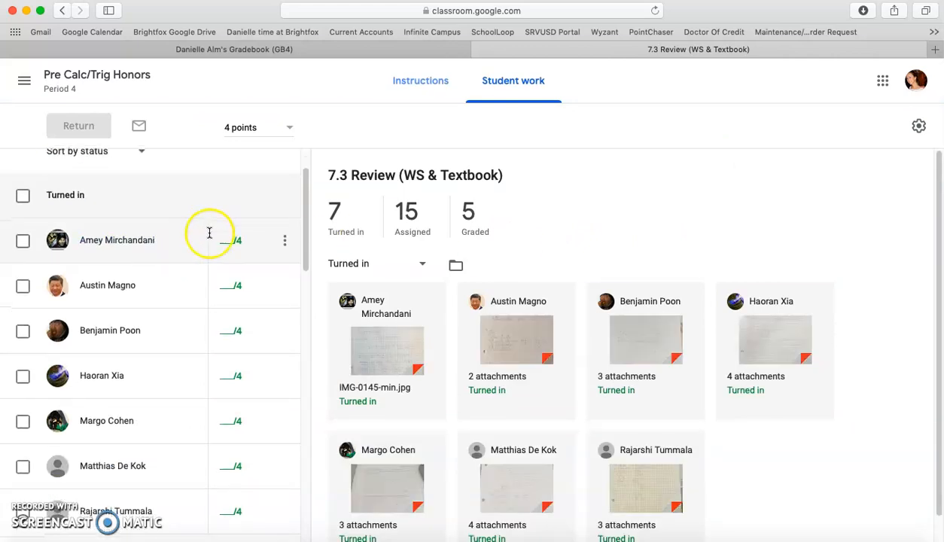
pyautogui.scroll(-3, 226, 237)
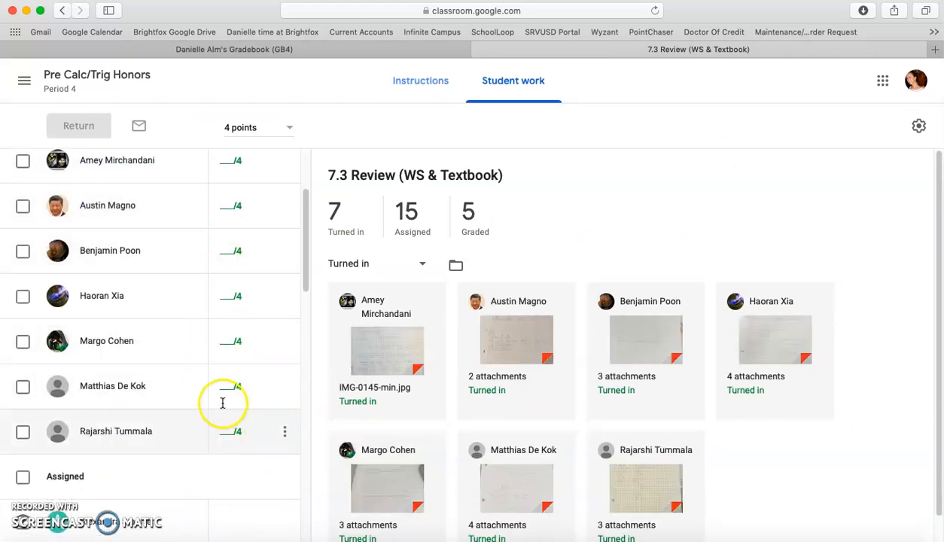
pyautogui.scroll(2, 221, 192)
# Give the first three students under Turned in a grade of 4 out of 4 and return their work.
pyautogui.click(228, 218)
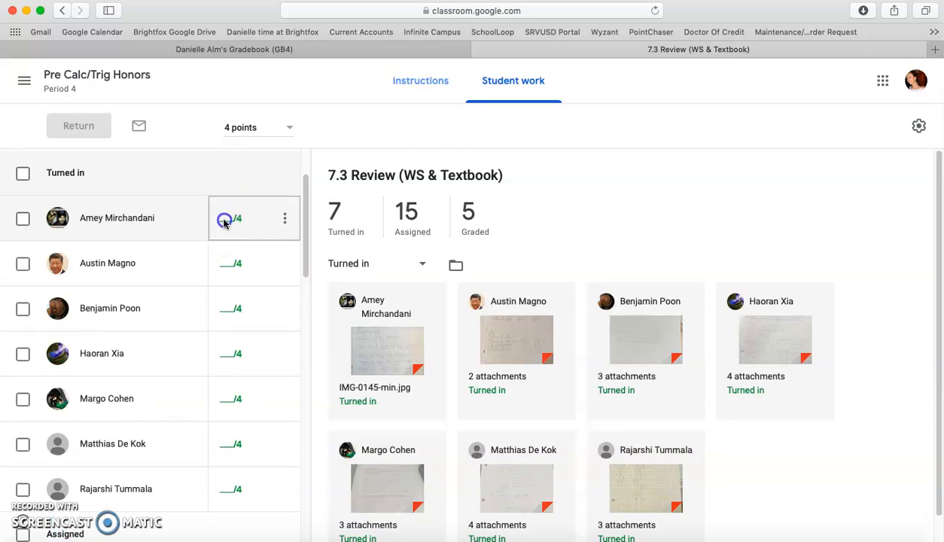
pyautogui.click(228, 219)
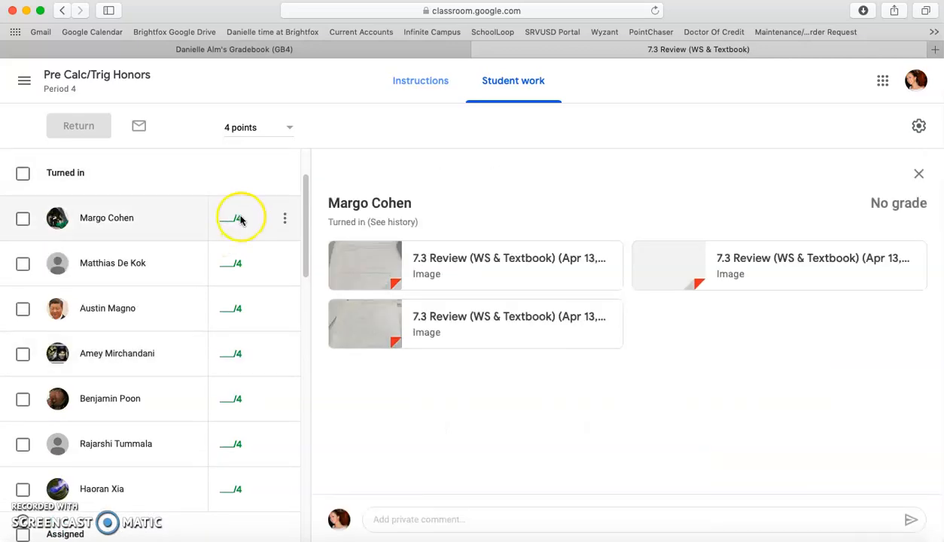
pyautogui.click(228, 218)
pyautogui.write('4')
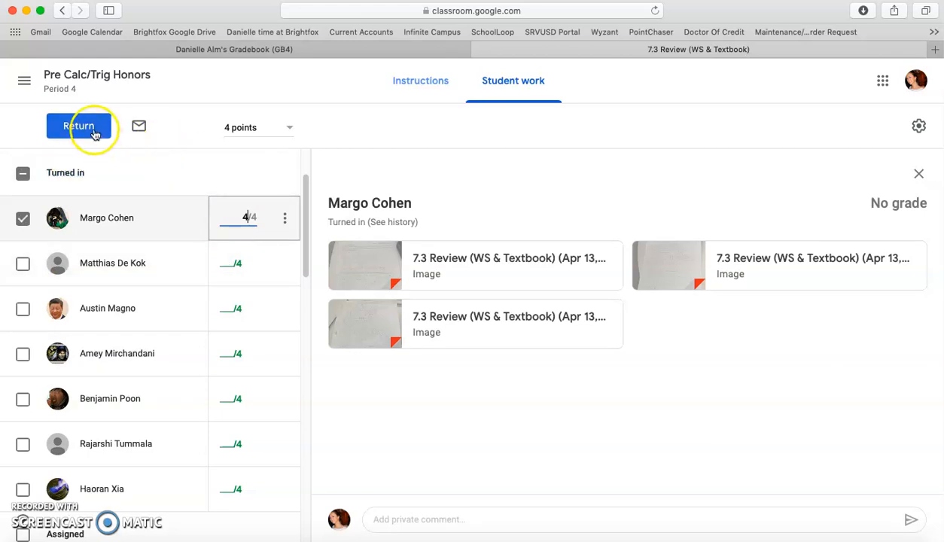
pyautogui.click(231, 262)
pyautogui.write('4')
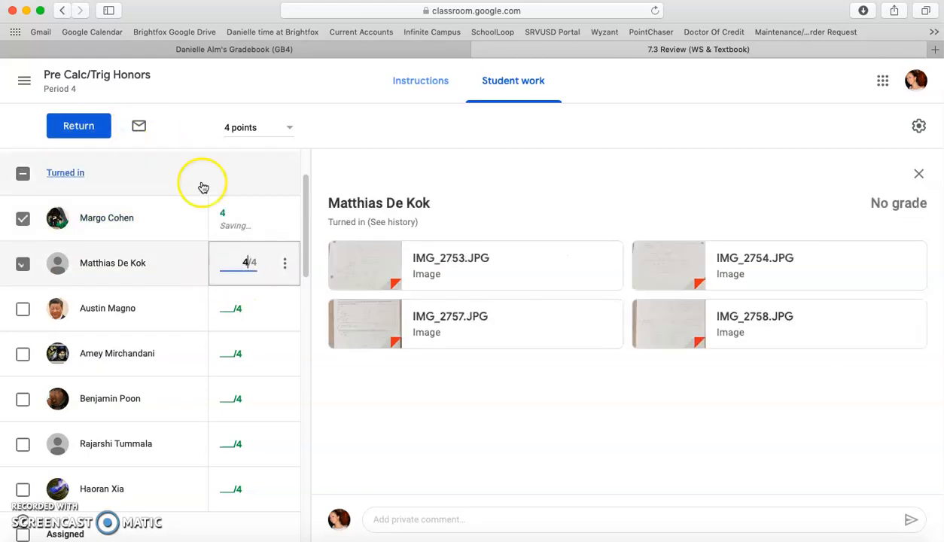
pyautogui.click(224, 310)
pyautogui.write('4')
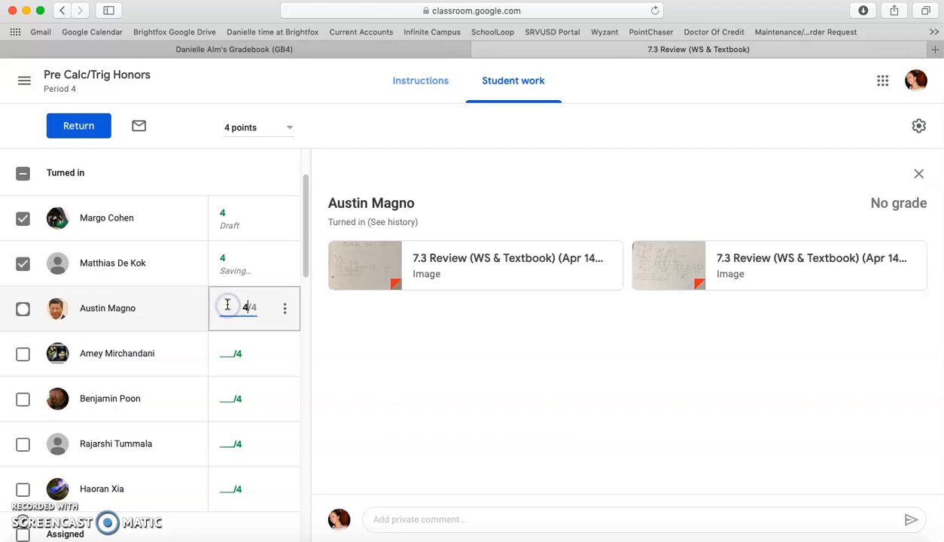
pyautogui.click(79, 126)
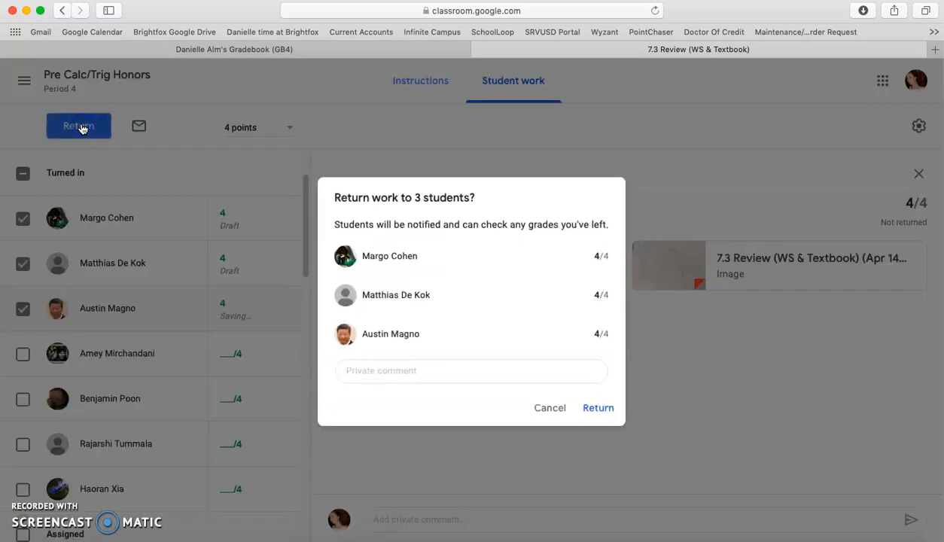
pyautogui.click(594, 408)
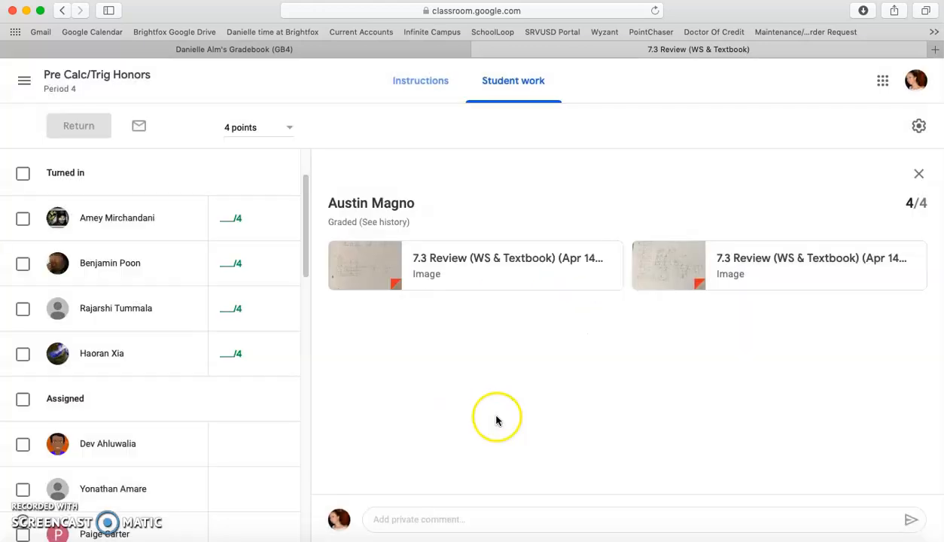
# Switch back to the School Loop gradebook and go to the Period 4 assignment 7.3 Review (WS & Textbook).
pyautogui.click(402, 53)
pyautogui.moveTo(485, 227)
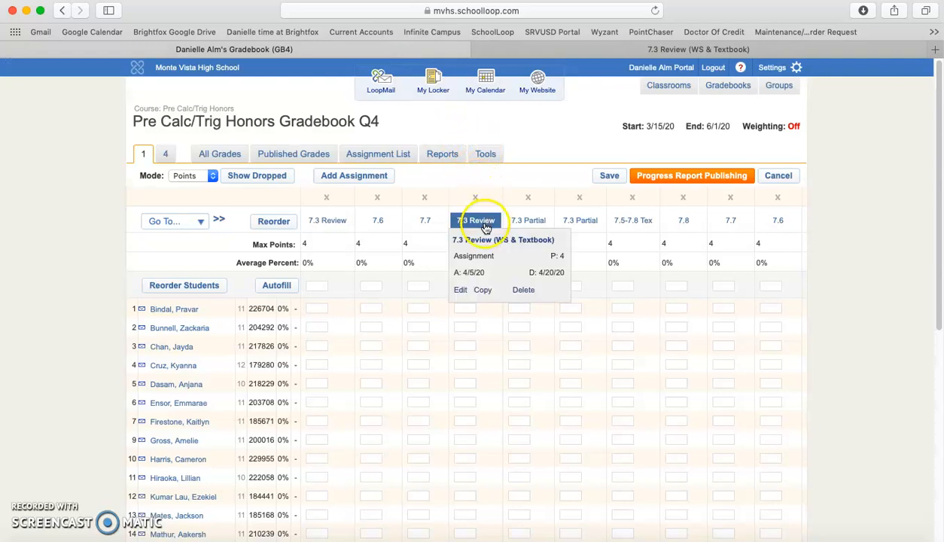